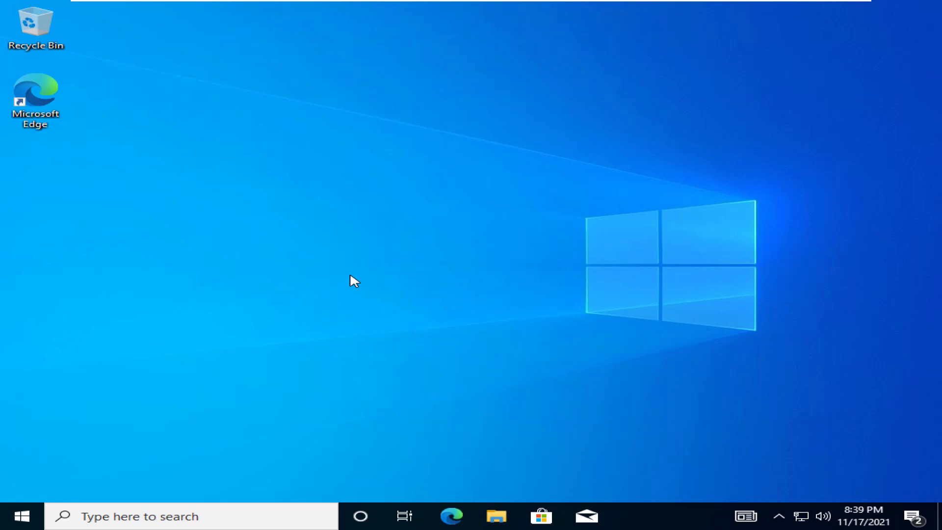
Open Control Panel with 'control' from Run and keep the Small icons view.
{"action": "key", "text": "super+r"}
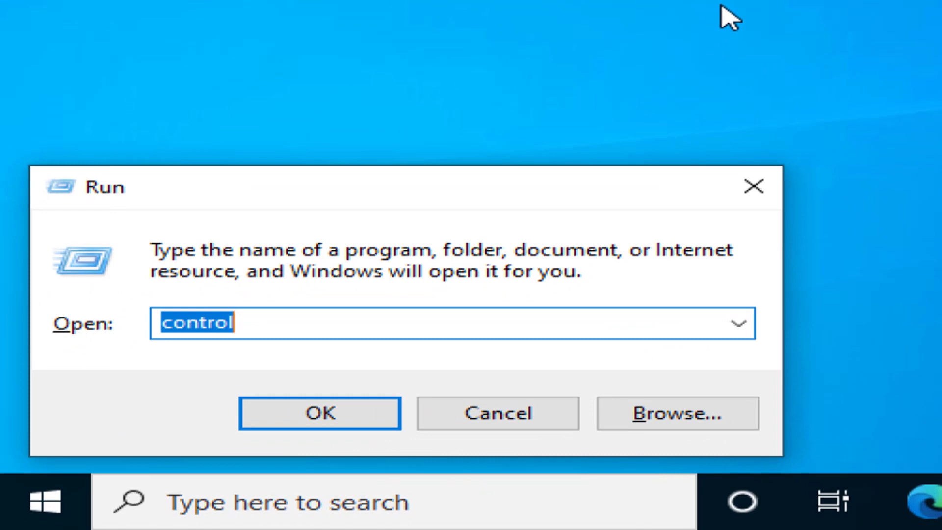
{"action": "left_click", "coordinate": [250, 323]}
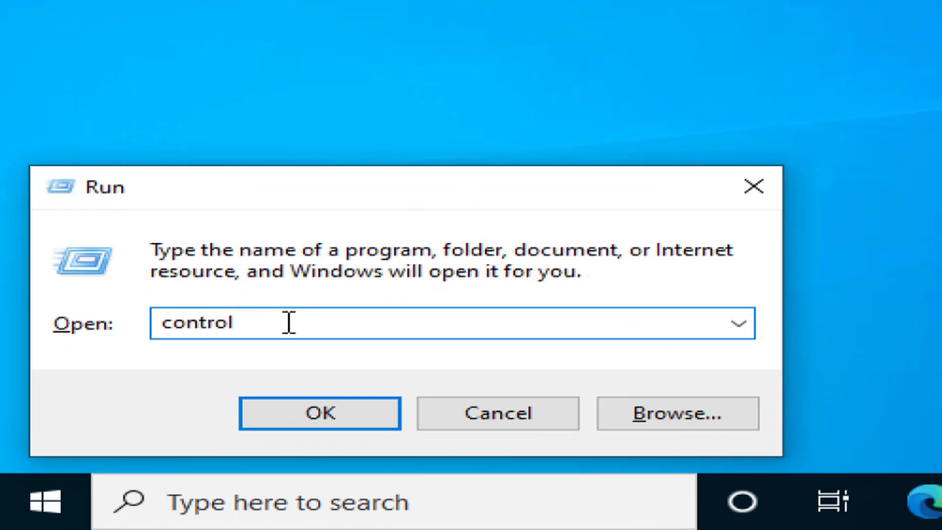
{"action": "key", "text": "Return"}
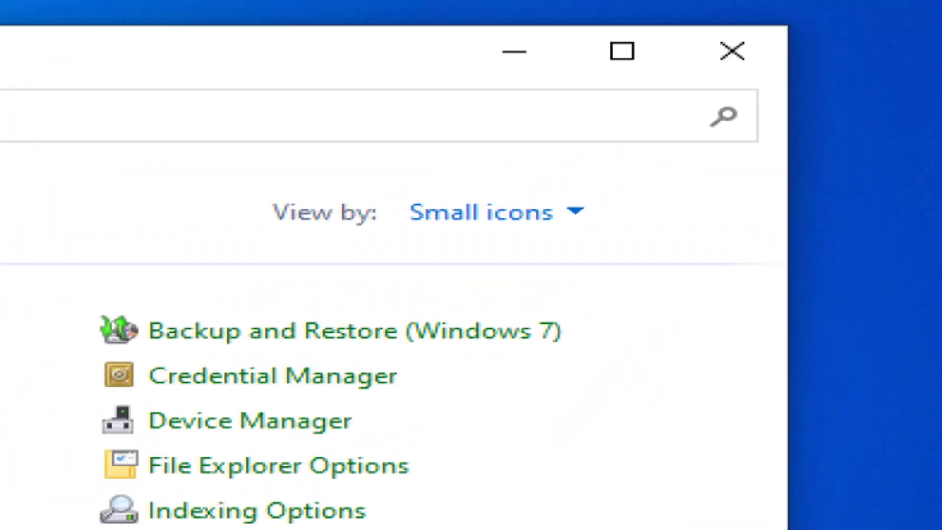
{"action": "left_click", "coordinate": [485, 217]}
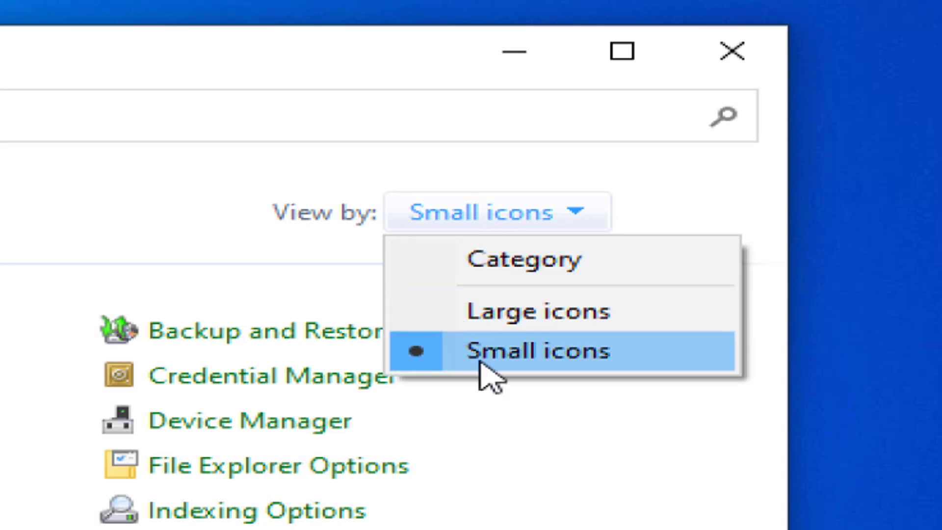
{"action": "left_click", "coordinate": [506, 353]}
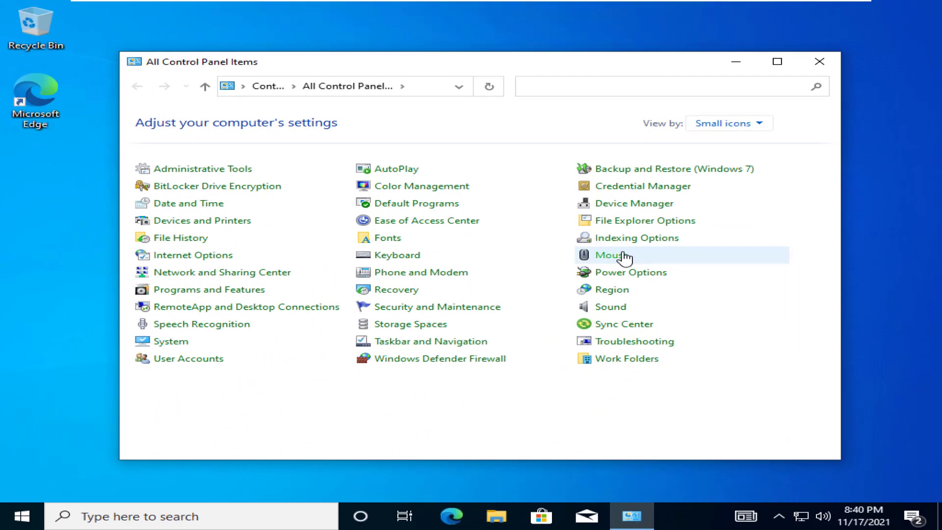
Open the Background Intelligent Transfer Service troubleshooter from Troubleshooting's full list.
{"action": "left_click", "coordinate": [647, 345]}
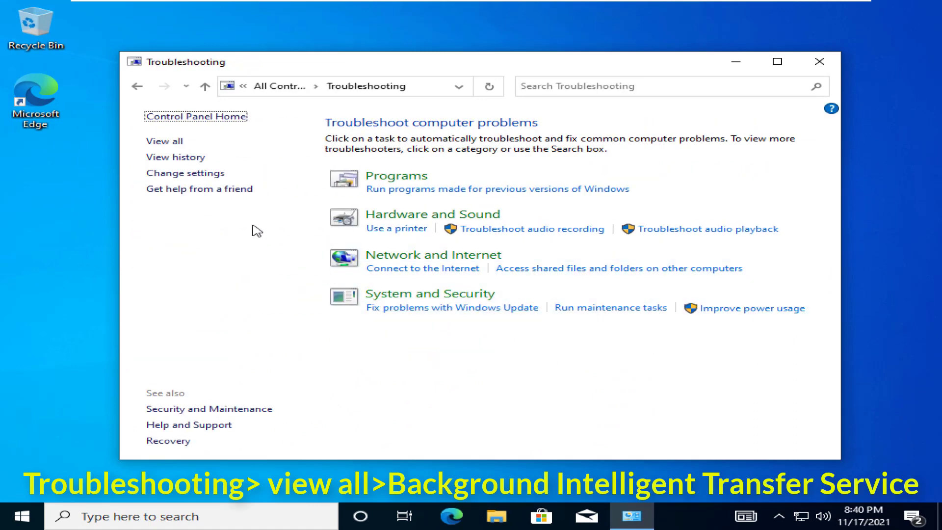
{"action": "left_click", "coordinate": [172, 145]}
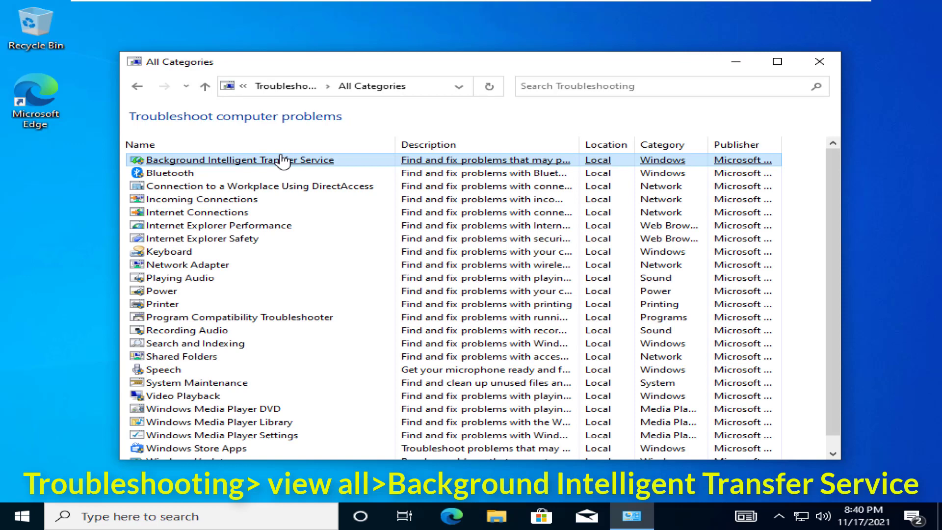
{"action": "left_click", "coordinate": [325, 164]}
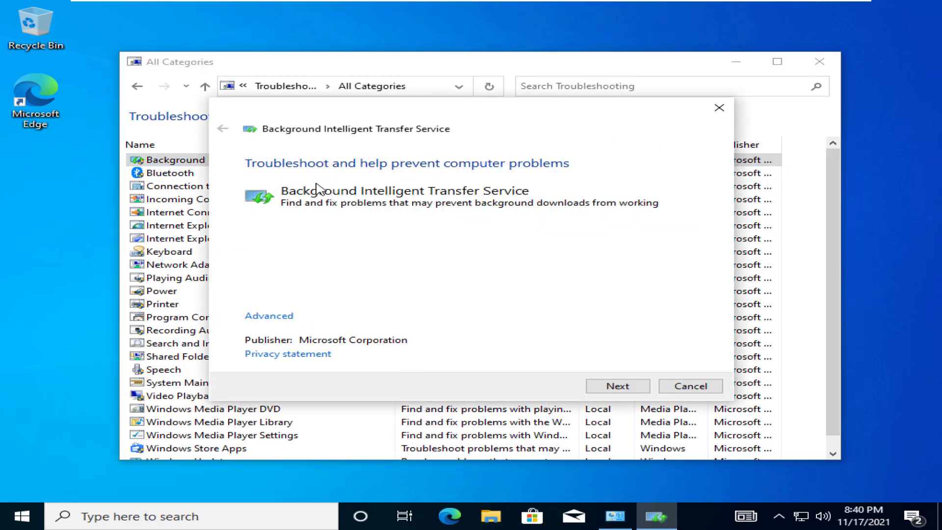
Run the BITS troubleshooter with Apply repairs automatically enabled under Advanced.
{"action": "left_click", "coordinate": [275, 317]}
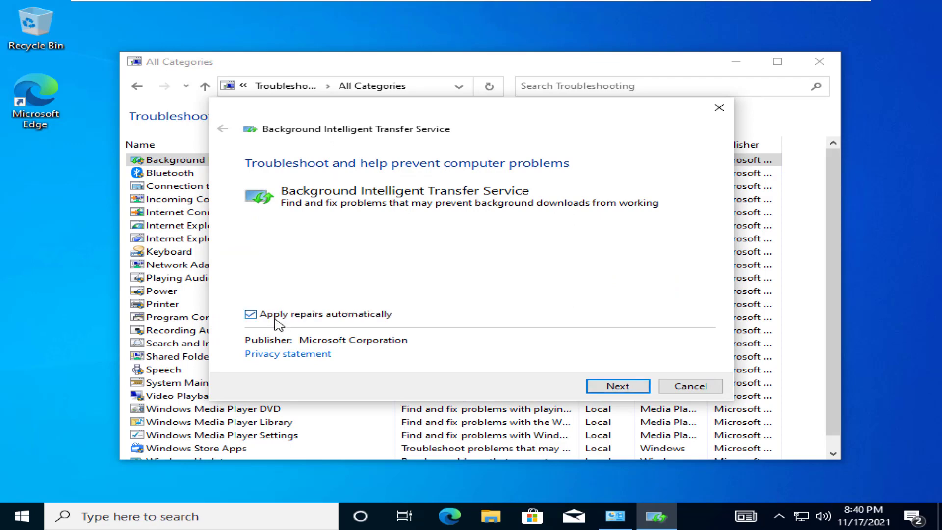
{"action": "left_click", "coordinate": [611, 388]}
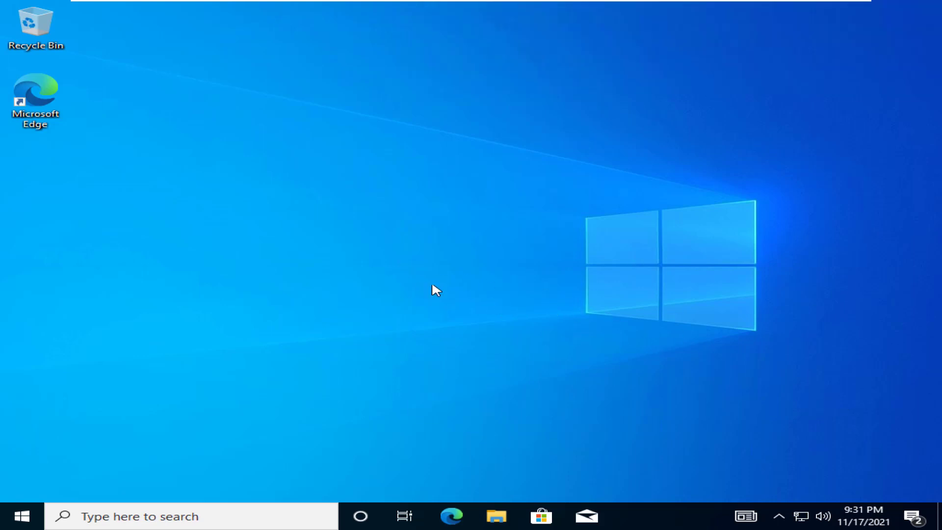
Search Windows for 'services' and open the Services console.
{"action": "left_click", "coordinate": [136, 517]}
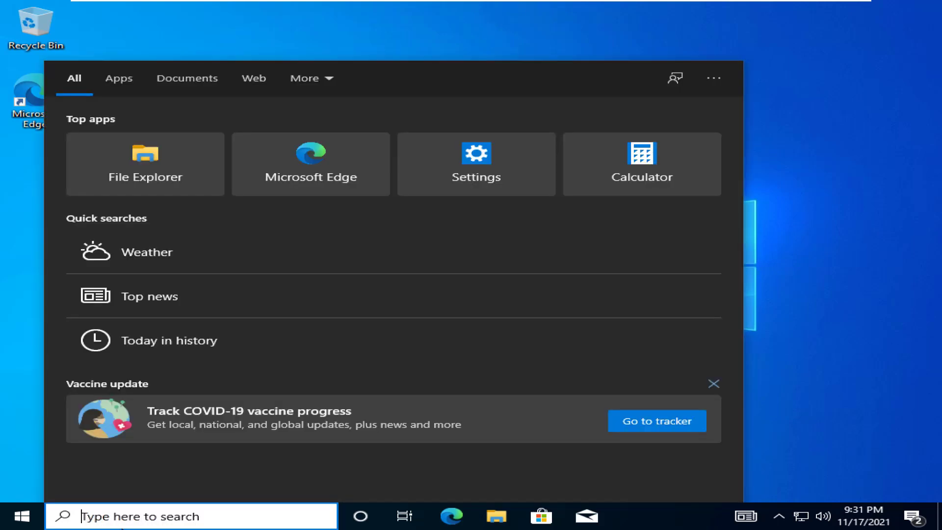
{"action": "type", "text": "se"}
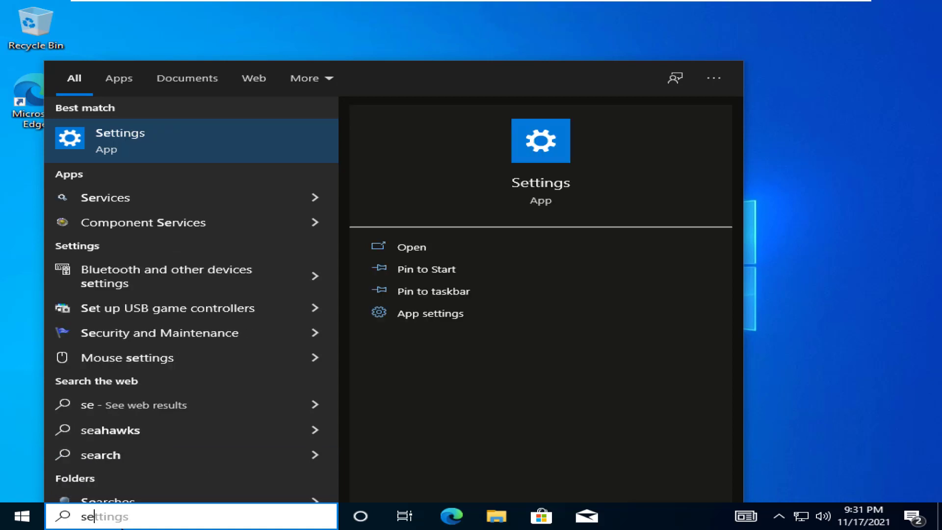
{"action": "type", "text": "r"}
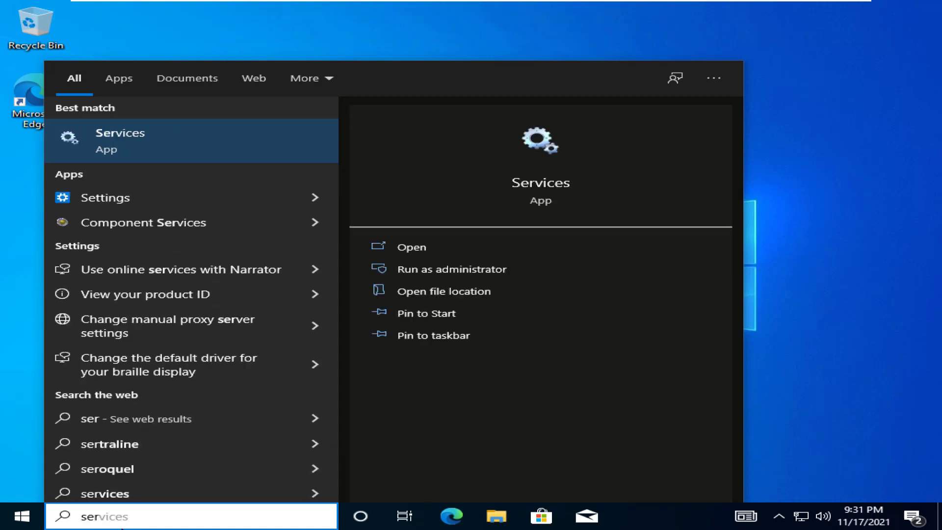
{"action": "type", "text": "v"}
{"action": "key", "text": "Tab"}
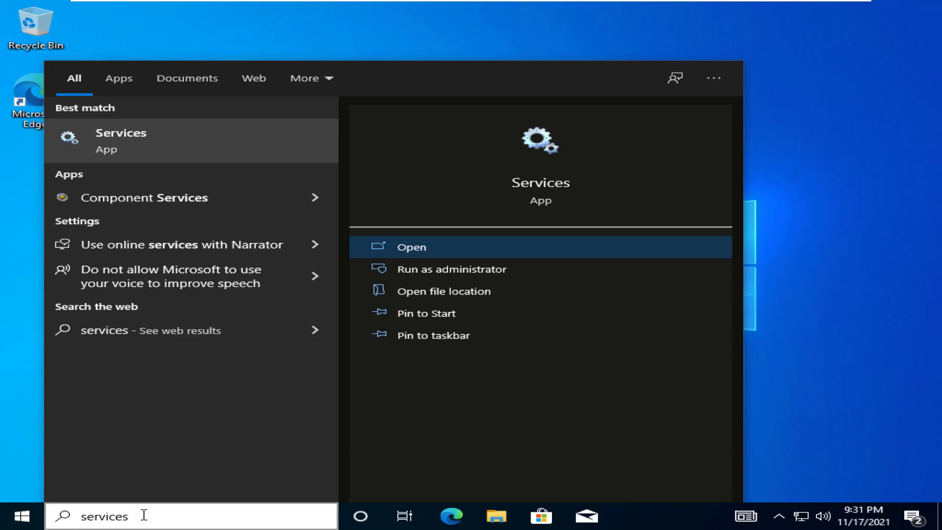
{"action": "key", "text": "Return"}
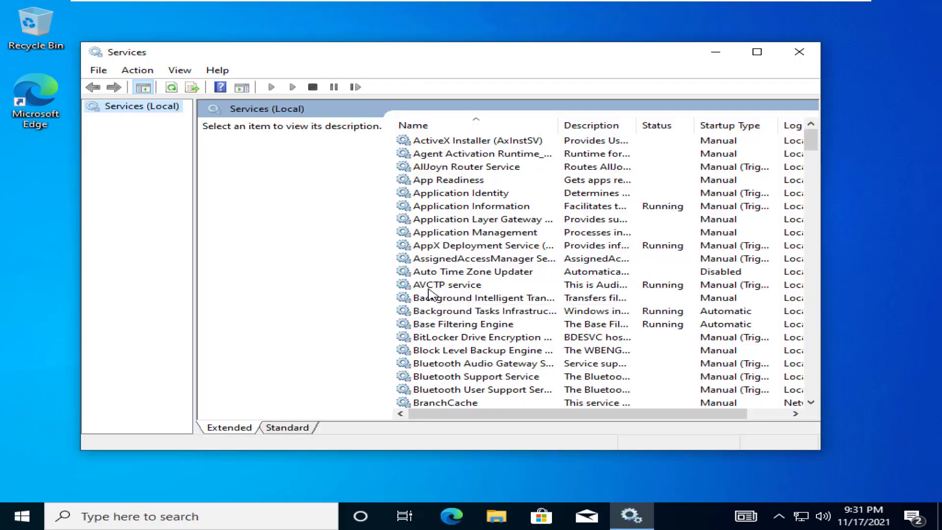
Set Background Intelligent Transfer Service startup type to Manual, start it, and save.
{"action": "left_click", "coordinate": [478, 300]}
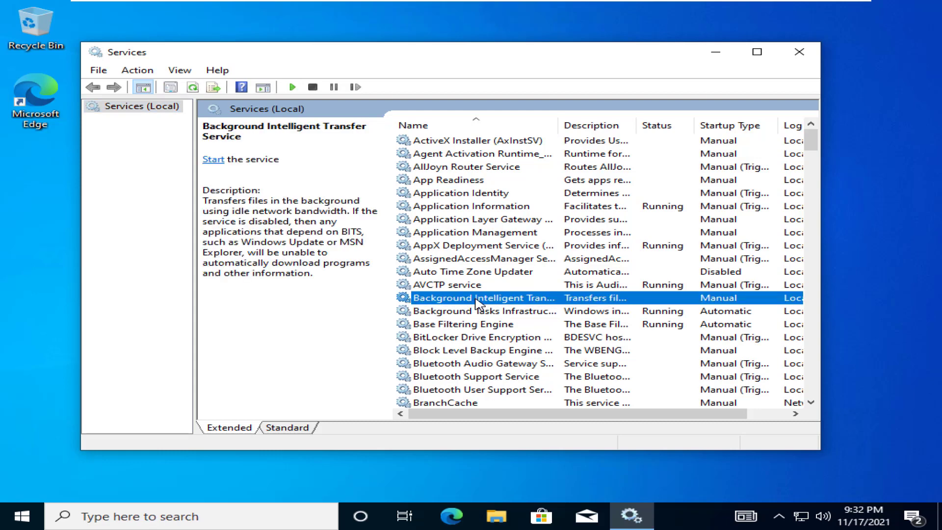
{"action": "double_click", "coordinate": [476, 300]}
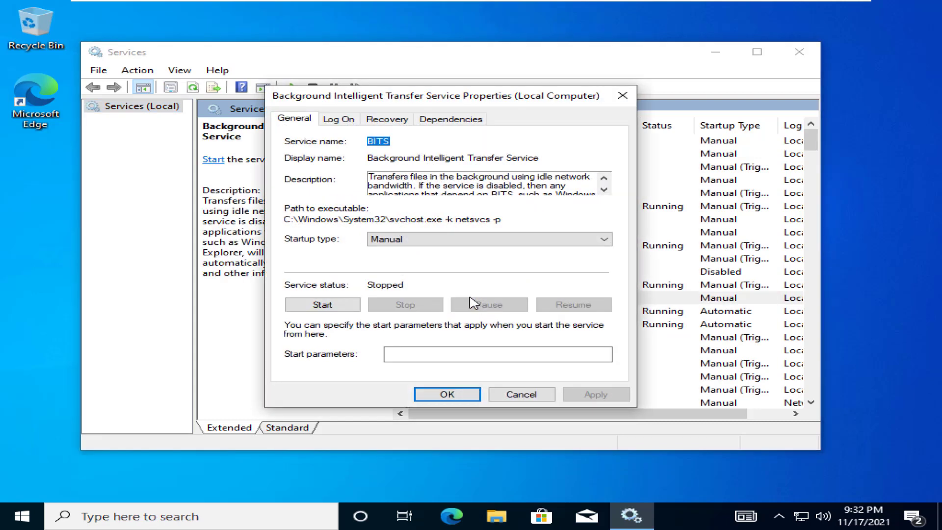
{"action": "left_click", "coordinate": [461, 241]}
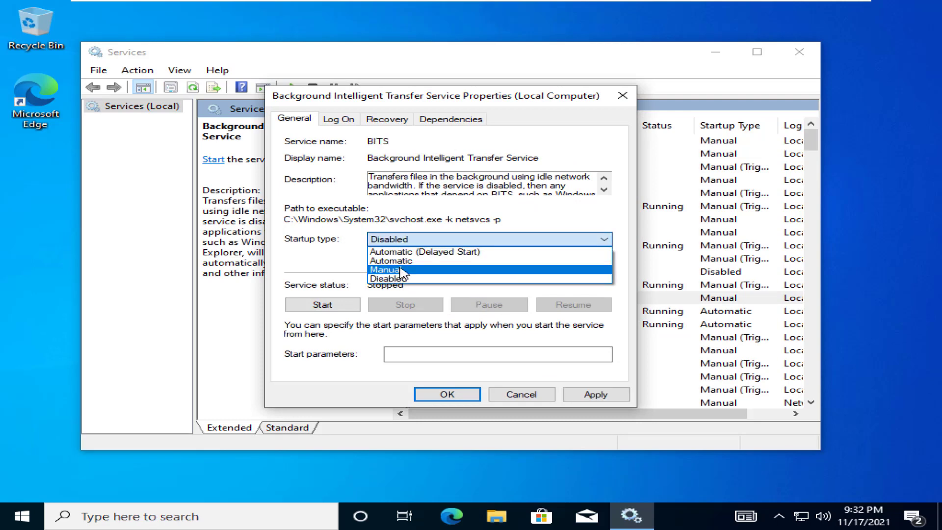
{"action": "left_click", "coordinate": [400, 271]}
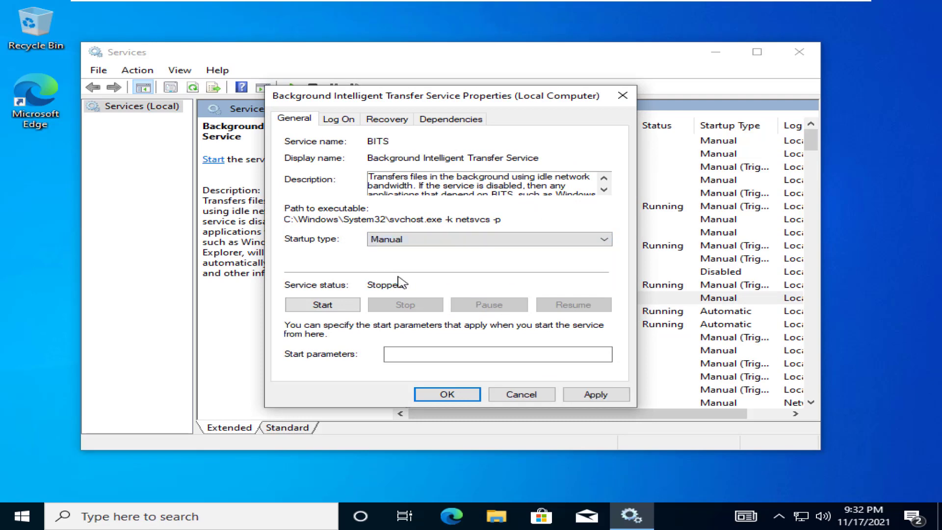
{"action": "left_click", "coordinate": [348, 307]}
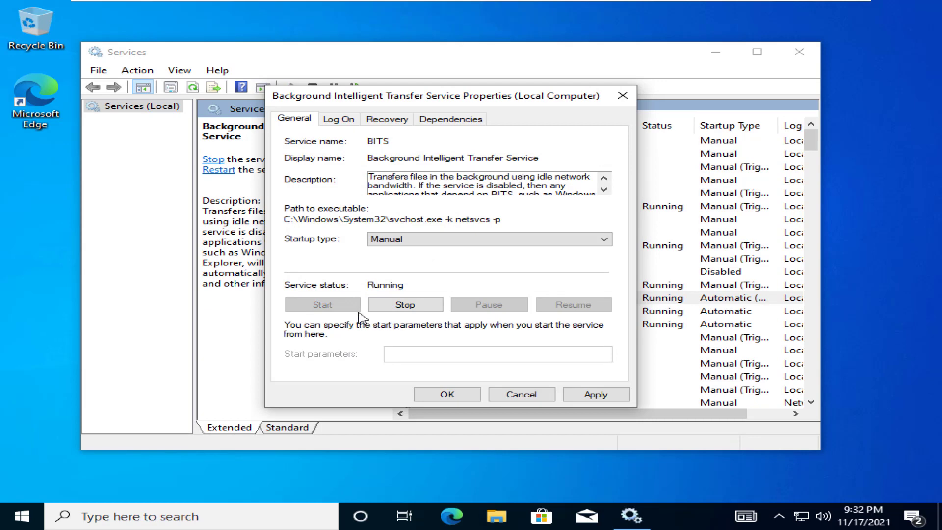
{"action": "left_click", "coordinate": [579, 396]}
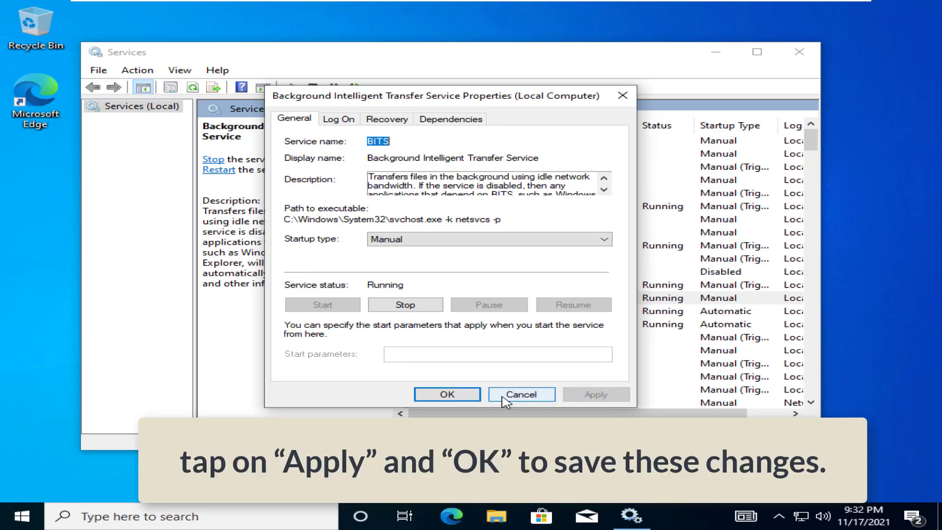
{"action": "left_click", "coordinate": [455, 396]}
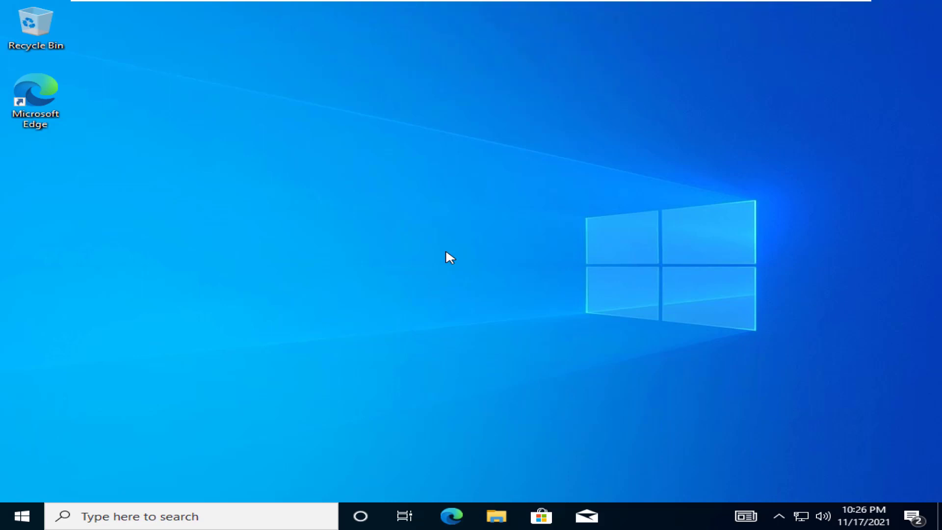
Run the Windows Update troubleshooter from Update & Security > Troubleshoot > Additional troubleshooters.
{"action": "key", "text": "super+i"}
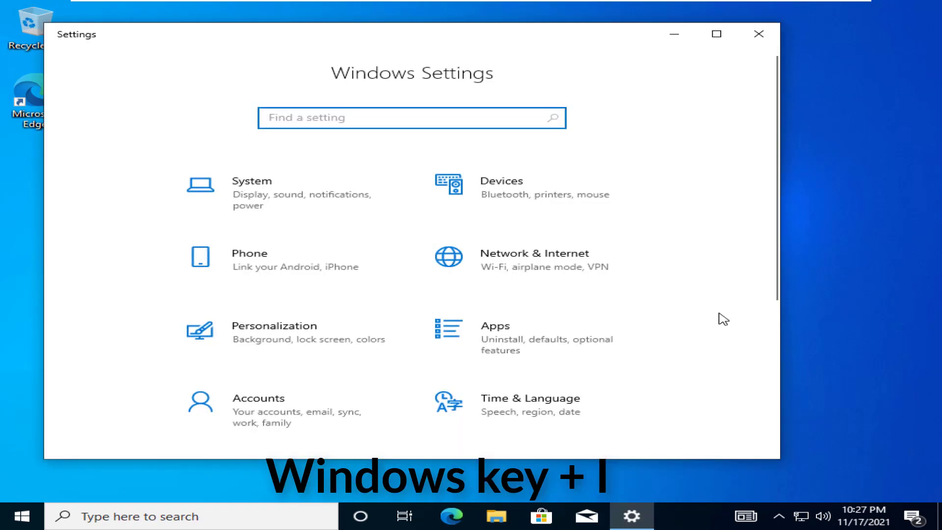
{"action": "scroll", "coordinate": [378, 301], "scroll_direction": "down", "scroll_amount": 5}
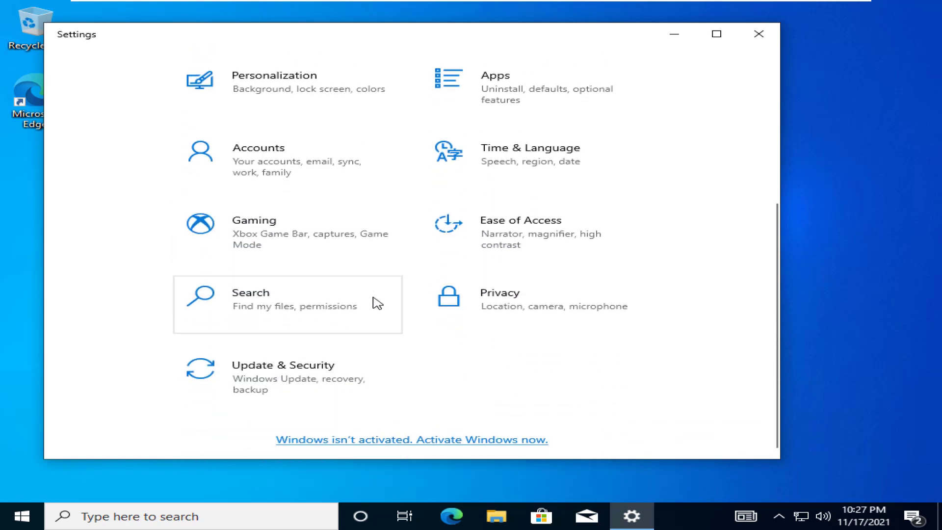
{"action": "left_click", "coordinate": [295, 391]}
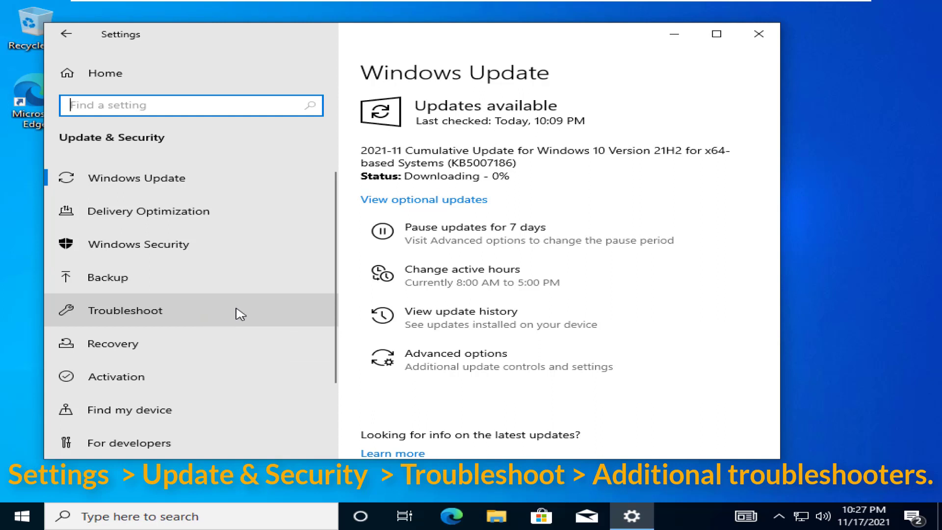
{"action": "left_click", "coordinate": [184, 319]}
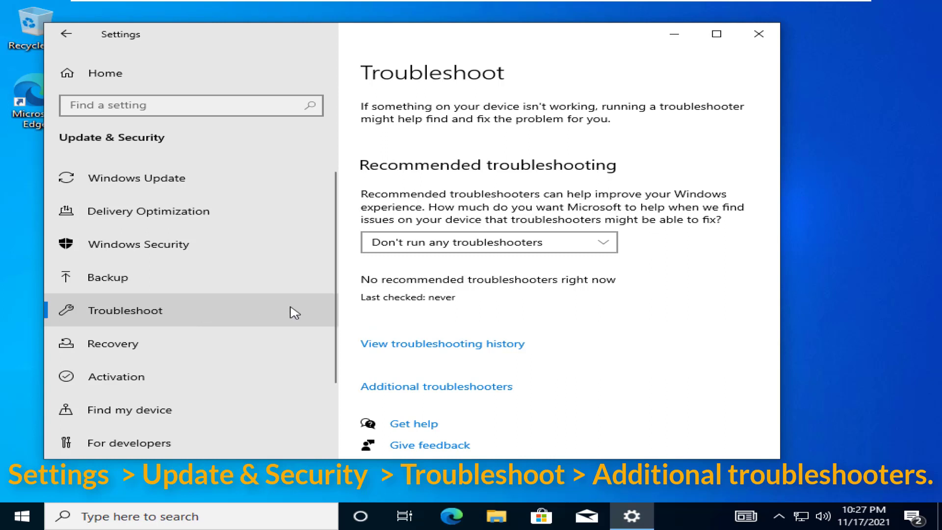
{"action": "left_click", "coordinate": [422, 394]}
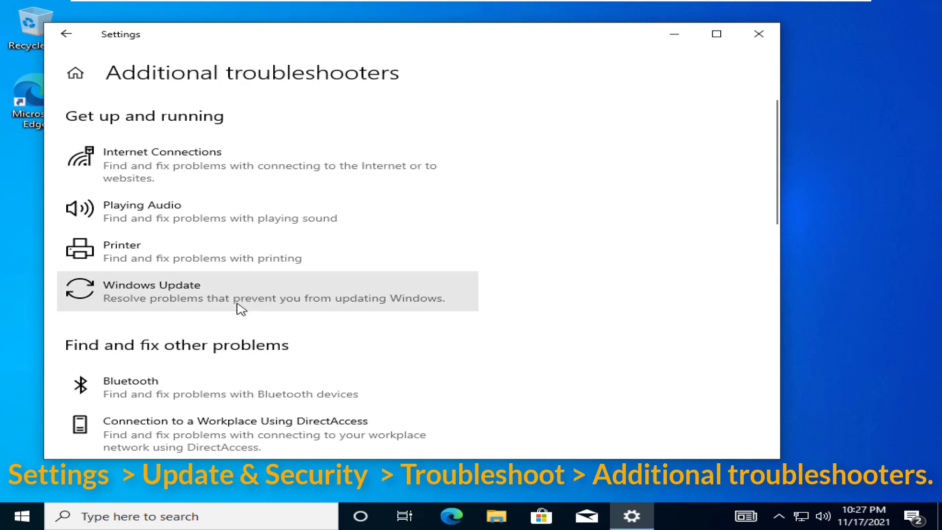
{"action": "left_click", "coordinate": [240, 308]}
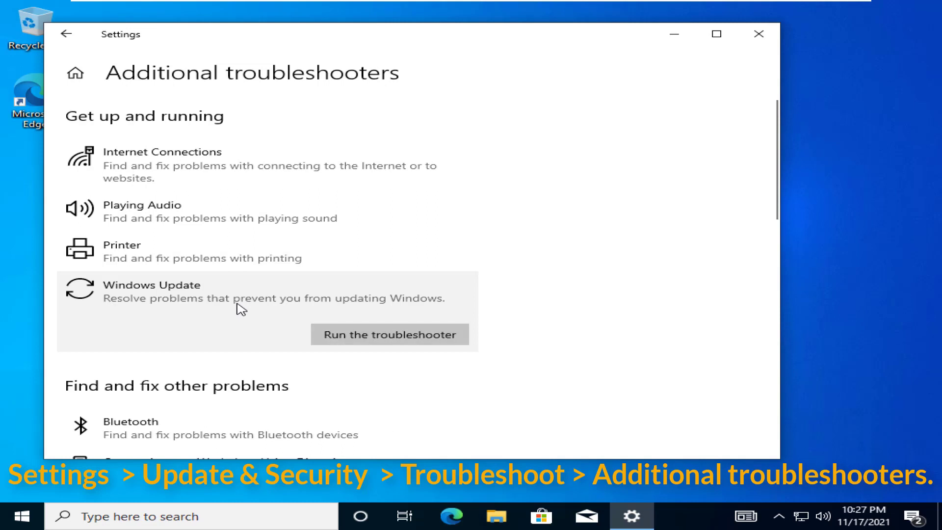
{"action": "left_click", "coordinate": [350, 339]}
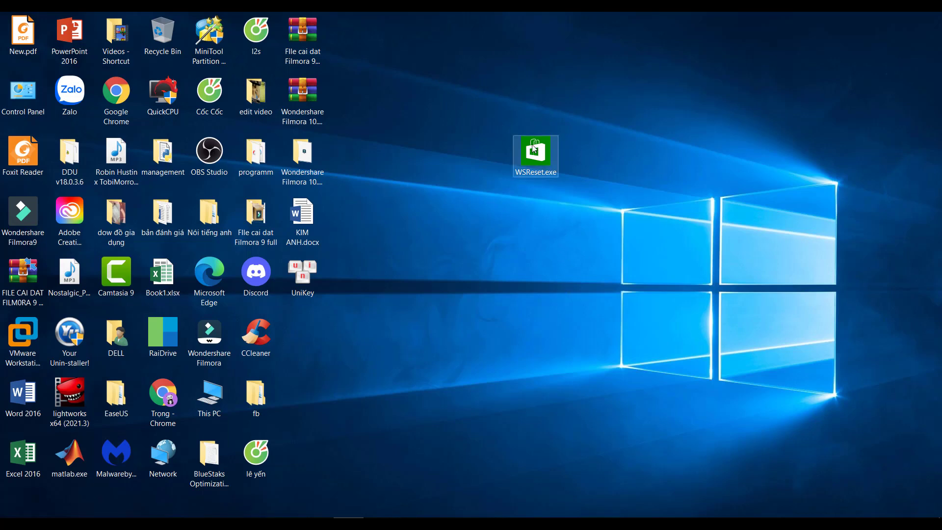
Run WSReset.exe from the desktop to clear the Microsoft Store cache.
{"action": "double_click", "coordinate": [540, 163]}
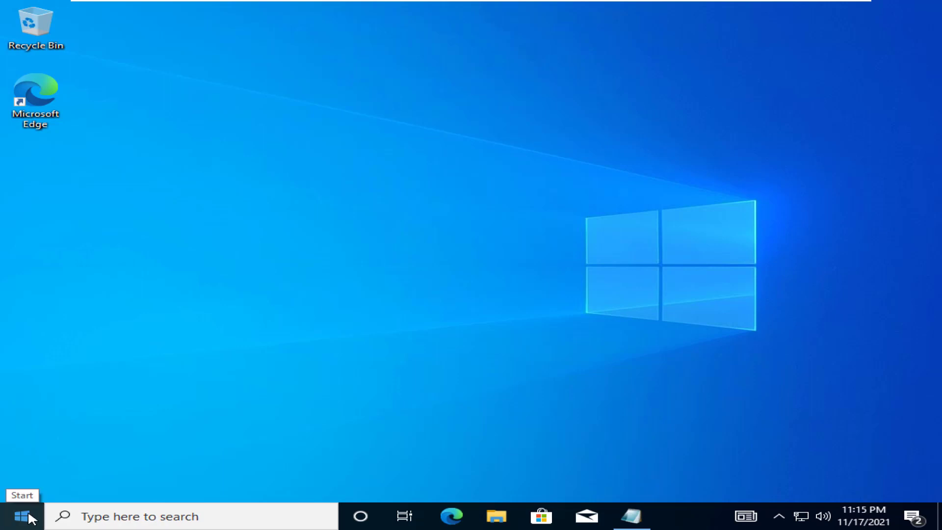
Search 'cmd' and launch Command Prompt as administrator, approving the UAC prompt.
{"action": "right_click", "coordinate": [35, 516]}
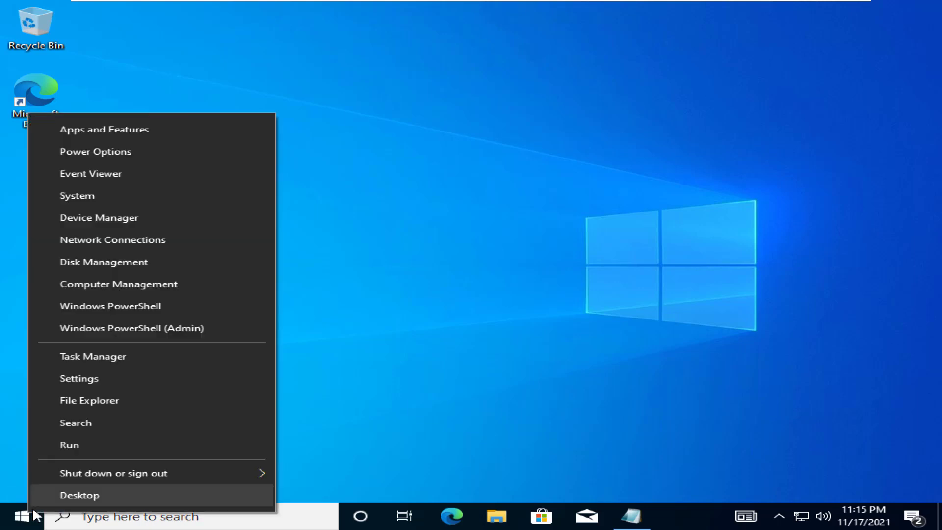
{"action": "left_click", "coordinate": [99, 524]}
{"action": "left_click", "coordinate": [99, 524]}
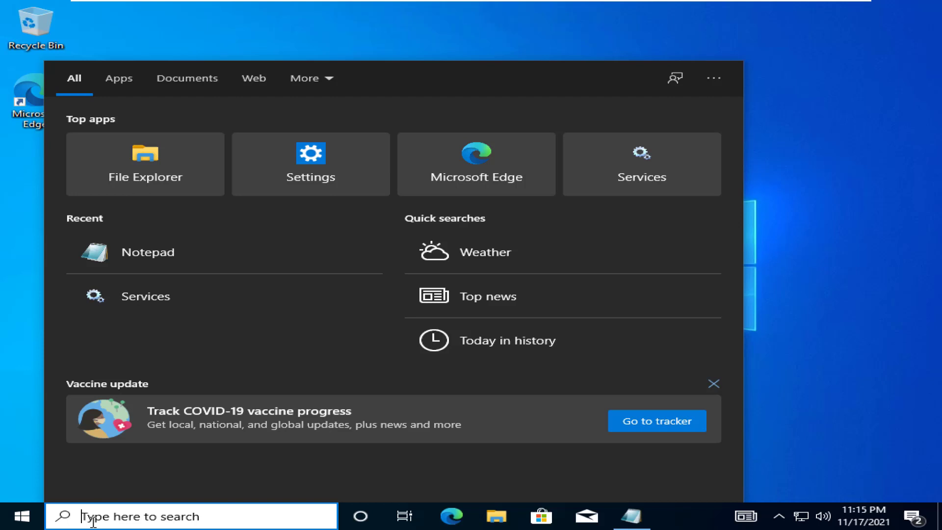
{"action": "type", "text": "cmd"}
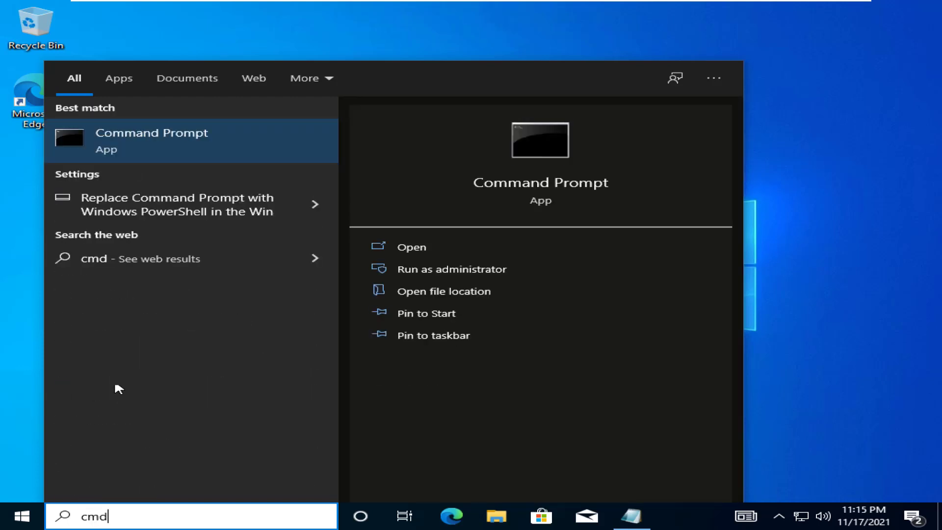
{"action": "left_click", "coordinate": [411, 273]}
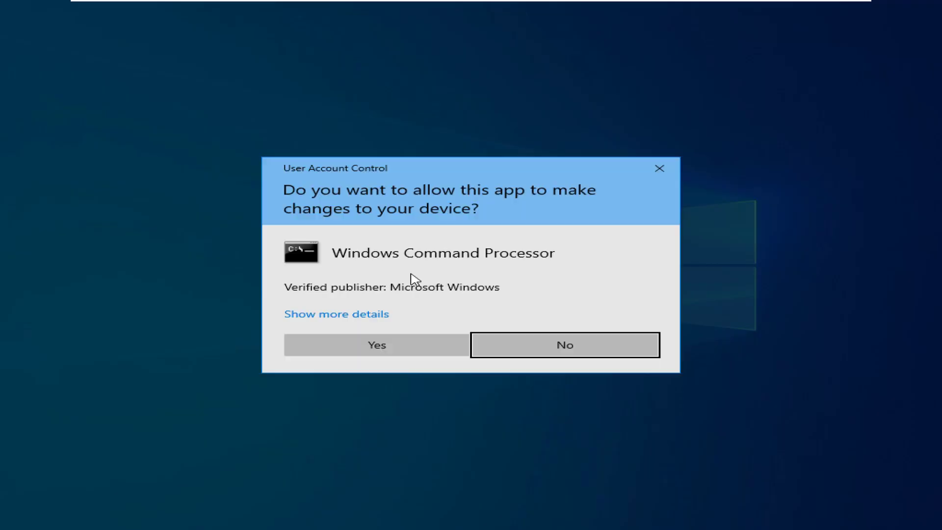
{"action": "left_click", "coordinate": [371, 344]}
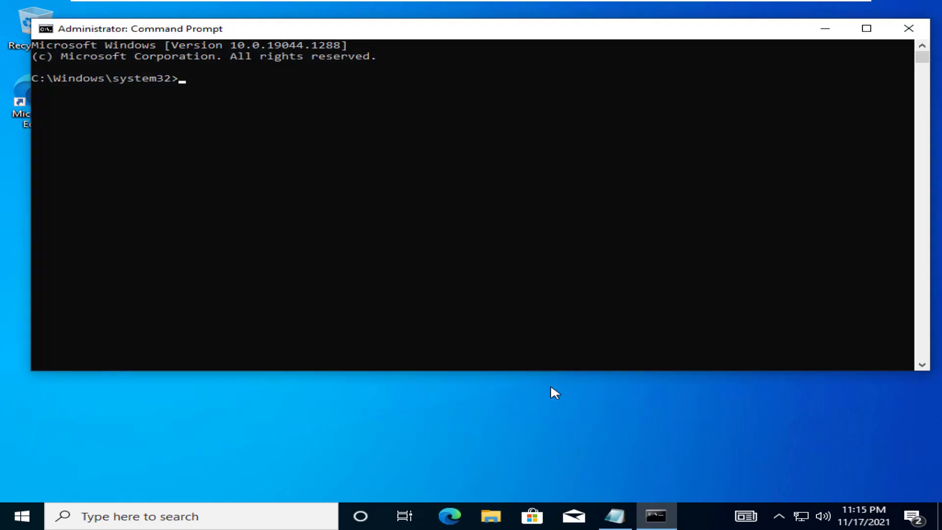
Copy the four net stop commands from Notepad and run them in the admin console.
{"action": "left_click", "coordinate": [614, 517]}
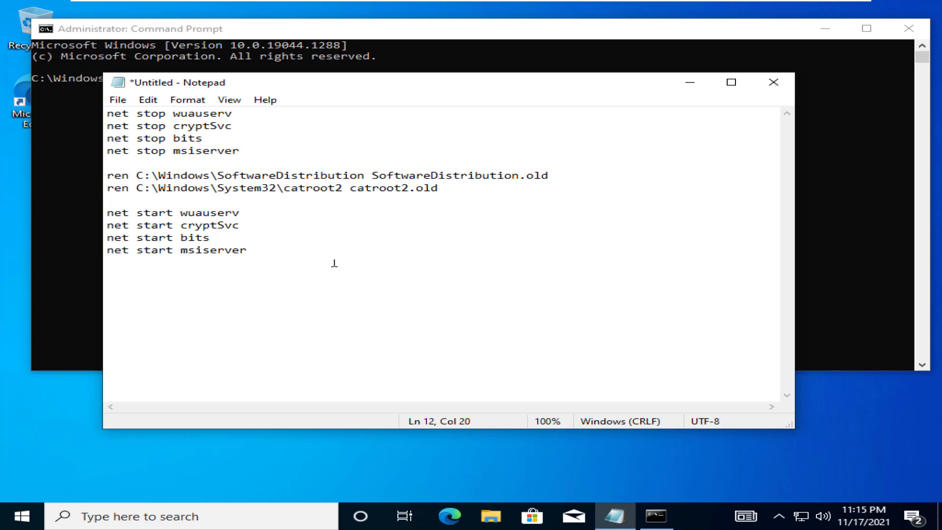
{"action": "left_click_drag", "start_coordinate": [107, 114], "coordinate": [246, 148]}
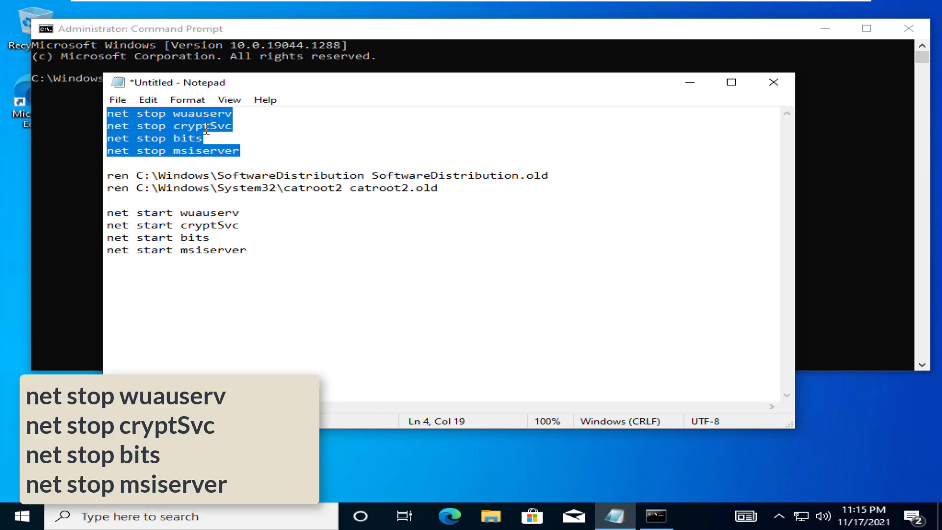
{"action": "right_click", "coordinate": [180, 148]}
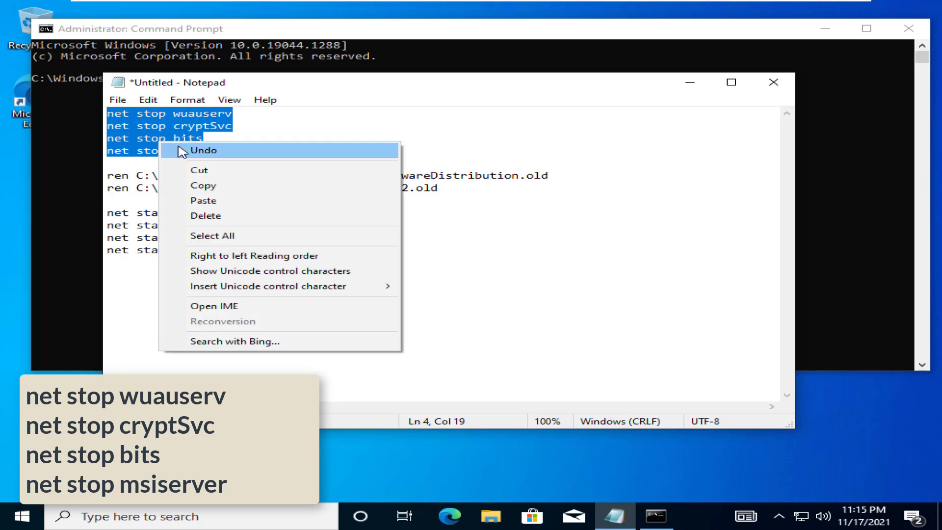
{"action": "left_click", "coordinate": [203, 185]}
{"action": "left_click", "coordinate": [73, 155]}
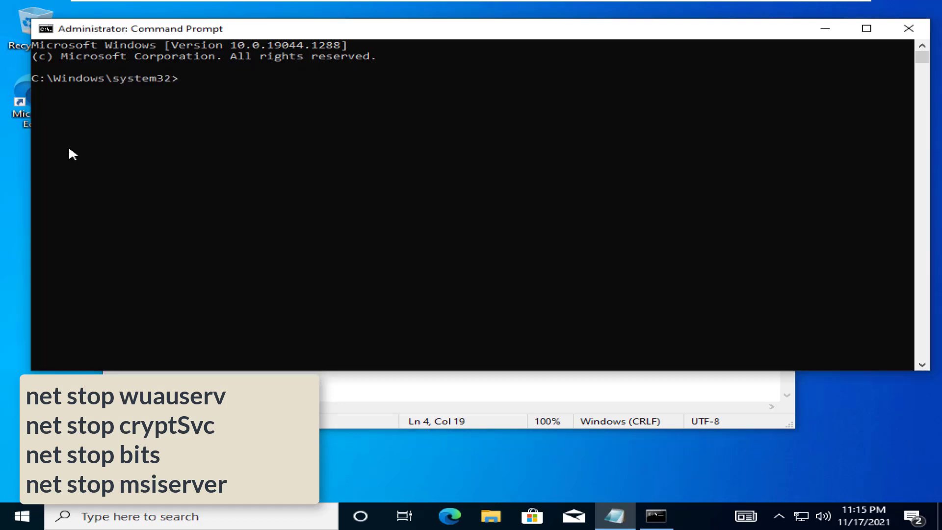
{"action": "left_click", "coordinate": [203, 89]}
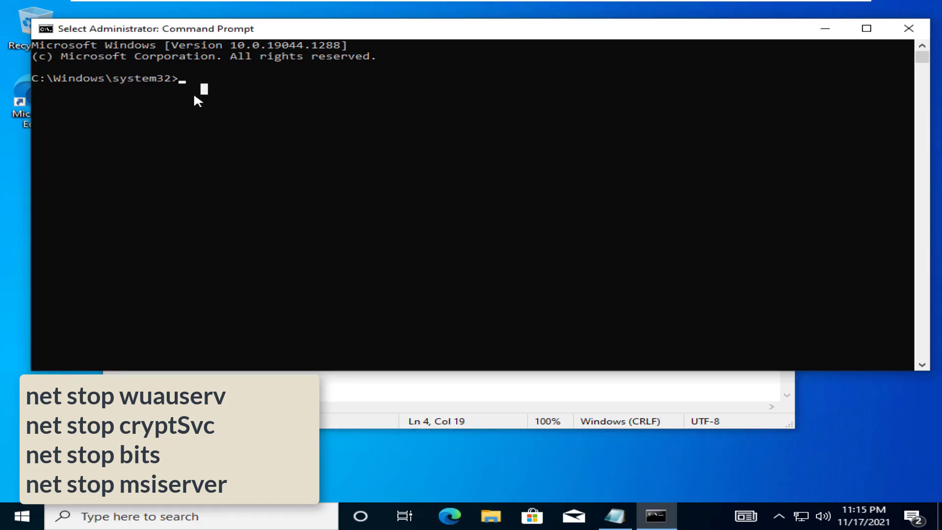
{"action": "right_click", "coordinate": [187, 102]}
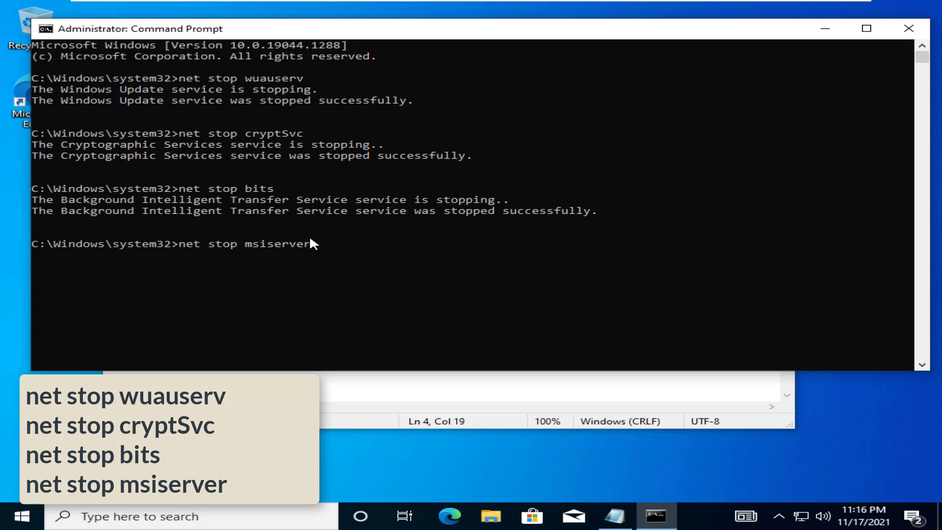
{"action": "key", "text": "Return"}
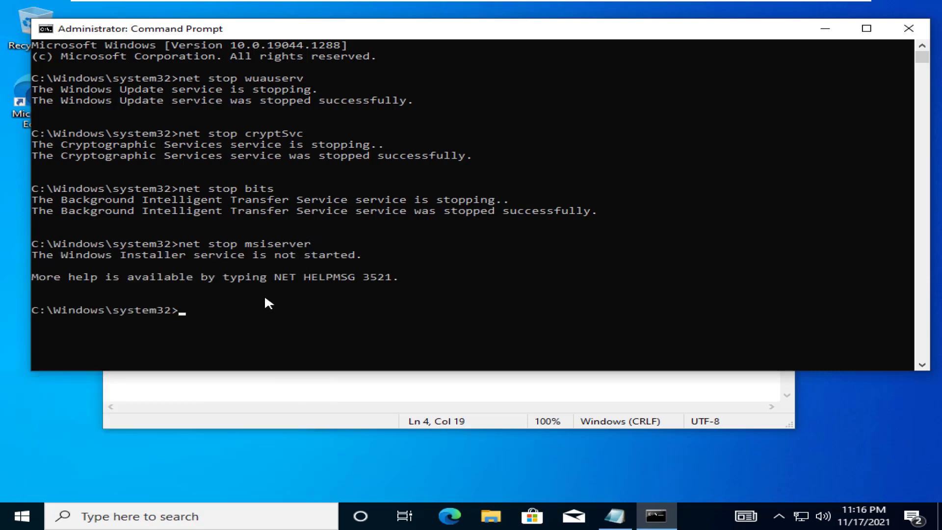
Copy the two ren commands from Notepad and run them, renaming catroot2 to catroot2.old.
{"action": "left_click", "coordinate": [616, 527]}
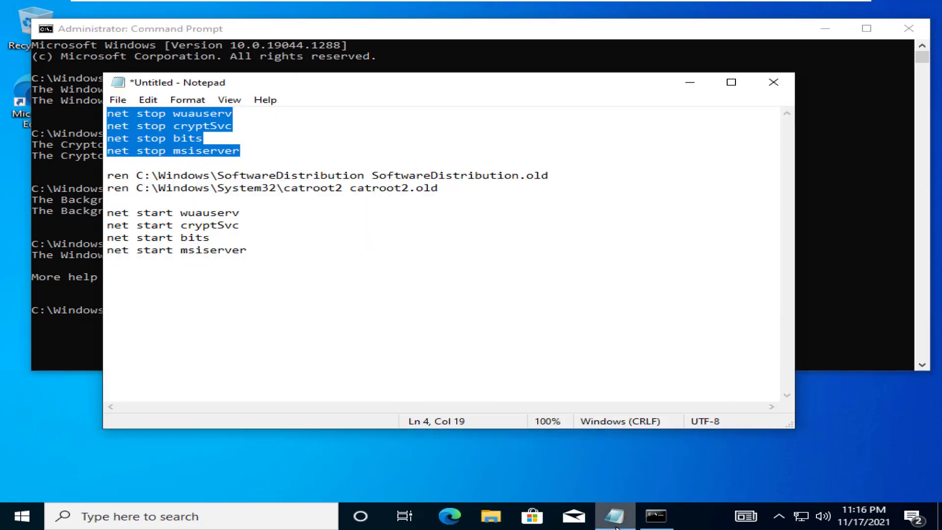
{"action": "left_click_drag", "start_coordinate": [103, 180], "coordinate": [562, 189]}
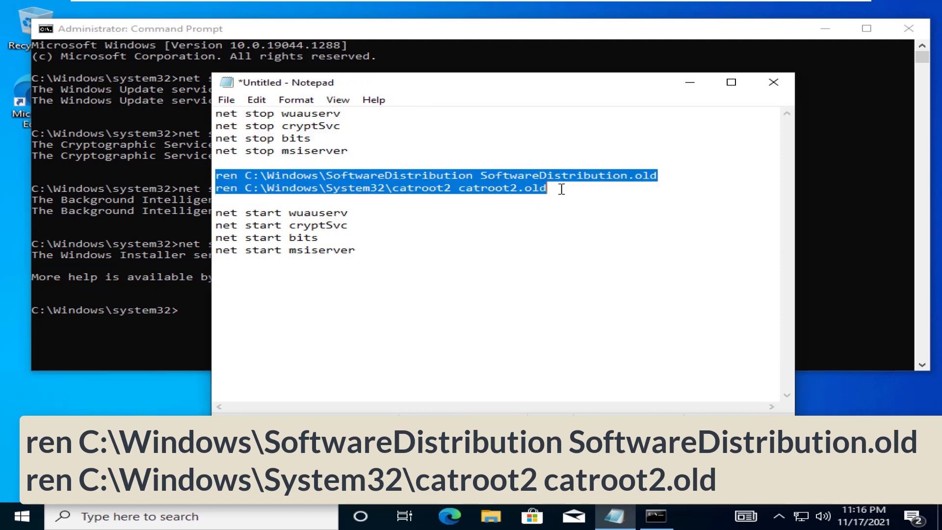
{"action": "right_click", "coordinate": [520, 187]}
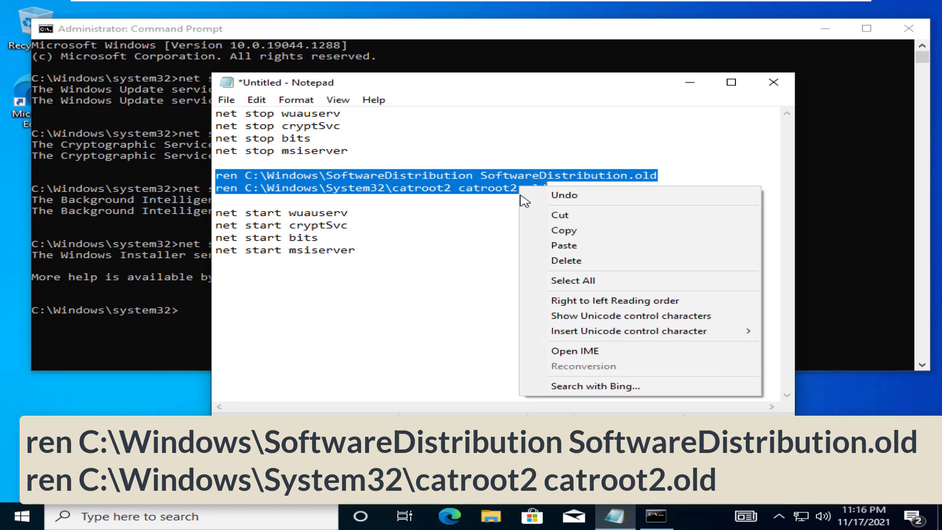
{"action": "left_click", "coordinate": [545, 231]}
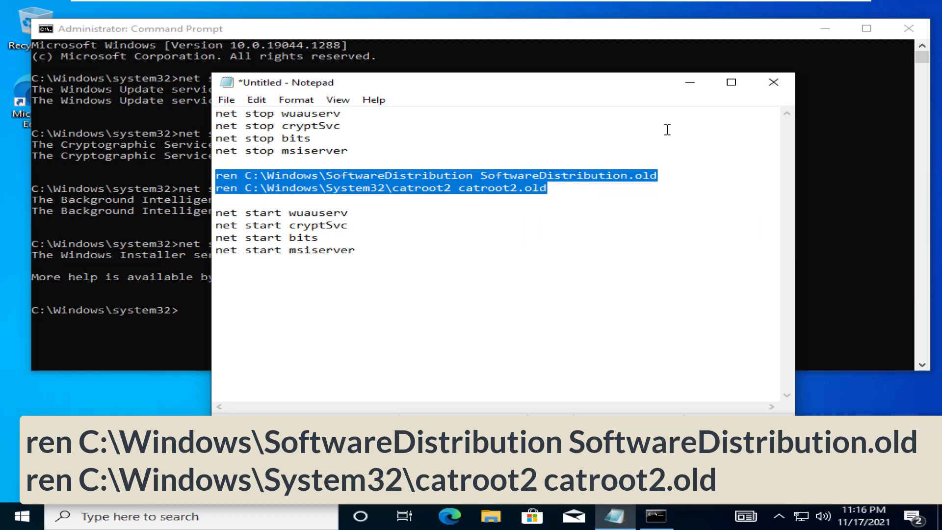
{"action": "left_click", "coordinate": [697, 84]}
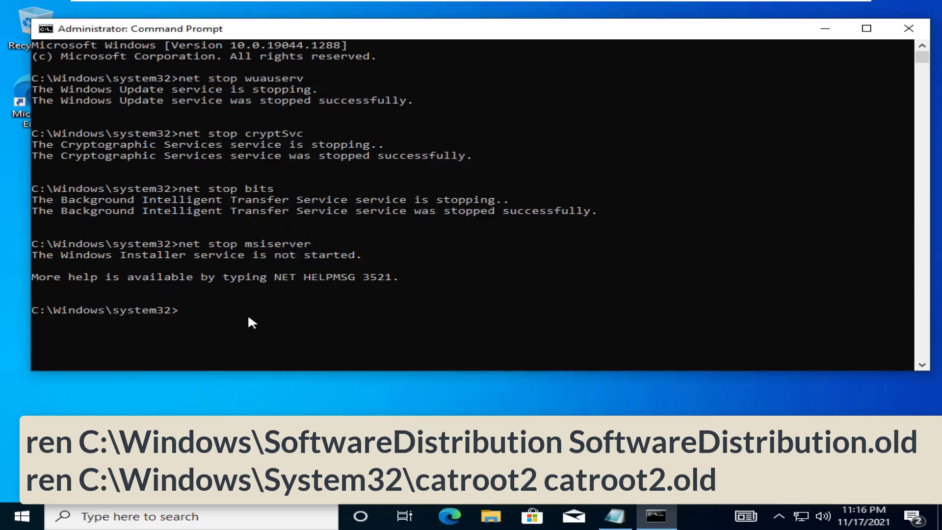
{"action": "right_click", "coordinate": [194, 310]}
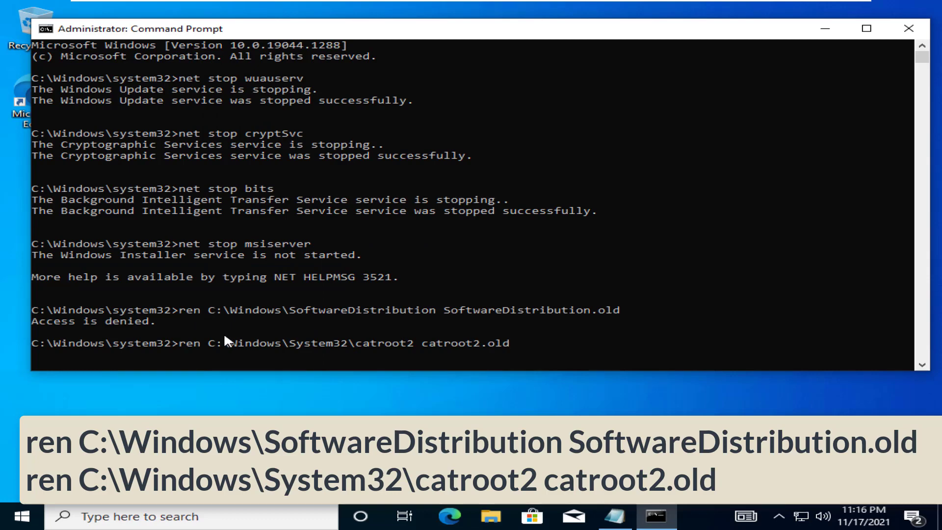
{"action": "scroll", "coordinate": [339, 344], "scroll_direction": "down", "scroll_amount": 1}
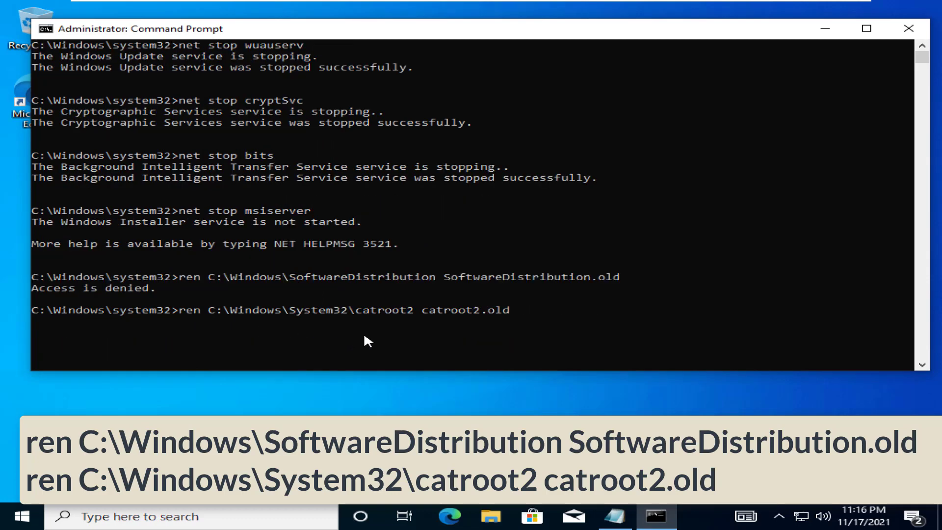
{"action": "scroll", "coordinate": [373, 336], "scroll_direction": "down", "scroll_amount": 1}
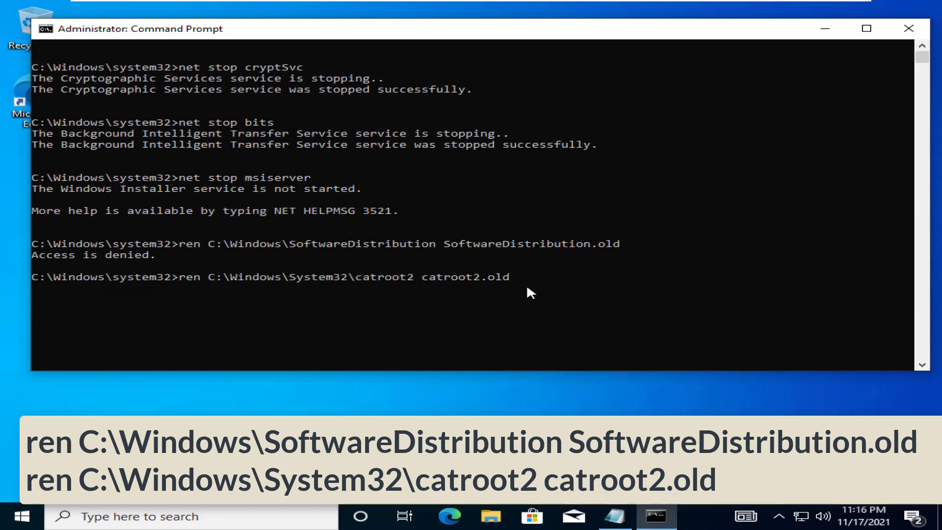
{"action": "key", "text": "Return"}
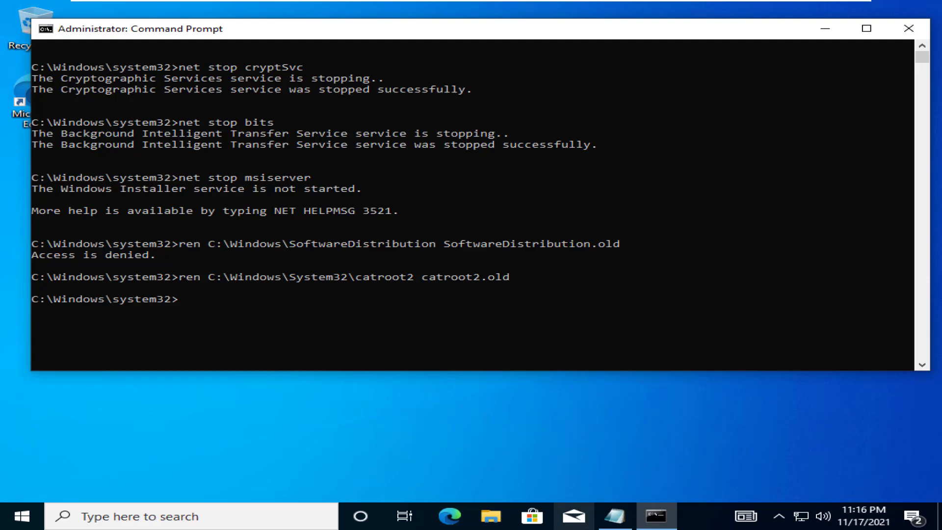
Copy the four net start commands from Notepad and run them, starting cryptSvc, bits and msiserver.
{"action": "left_click", "coordinate": [625, 523]}
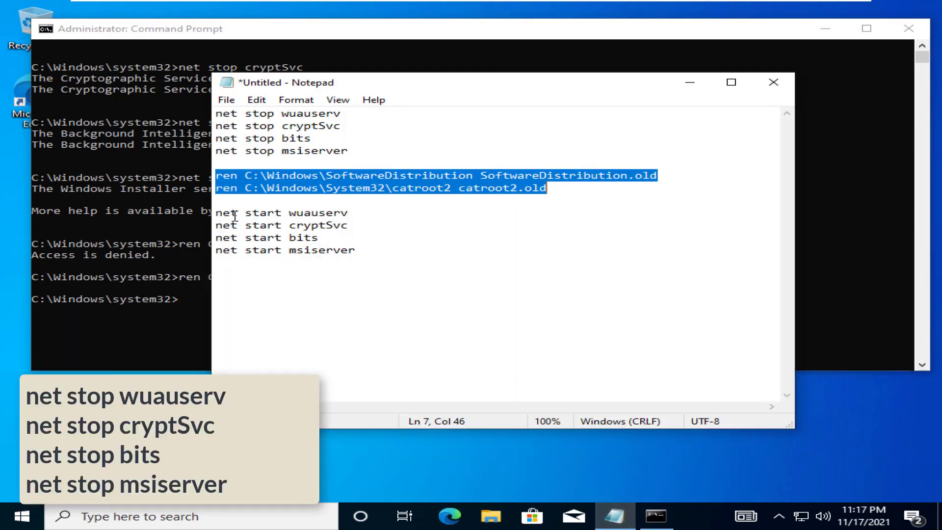
{"action": "left_click_drag", "start_coordinate": [217, 216], "coordinate": [368, 267]}
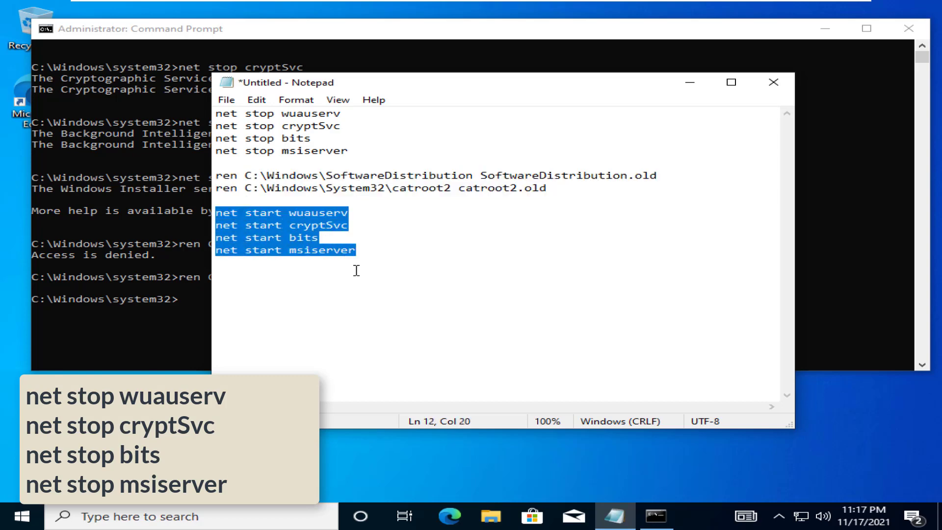
{"action": "right_click", "coordinate": [281, 251]}
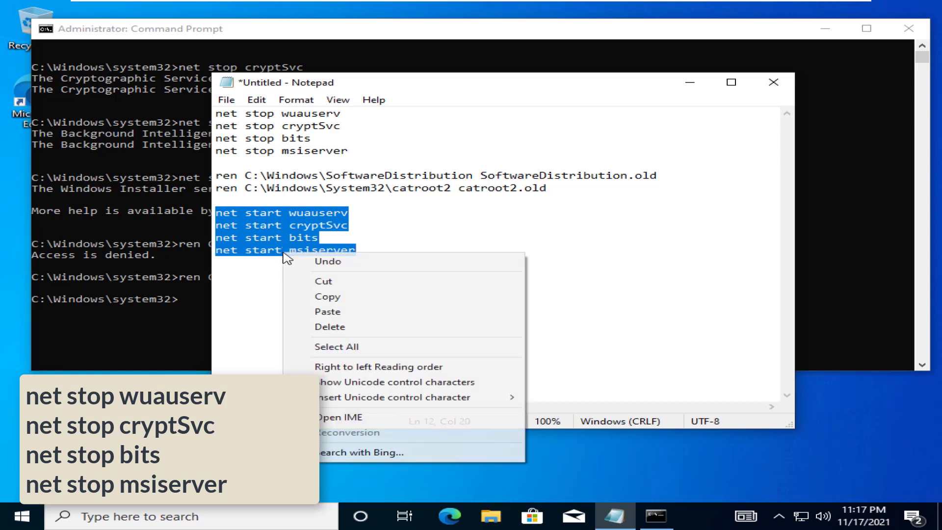
{"action": "left_click", "coordinate": [310, 297]}
{"action": "left_click", "coordinate": [178, 296]}
{"action": "left_click", "coordinate": [177, 296]}
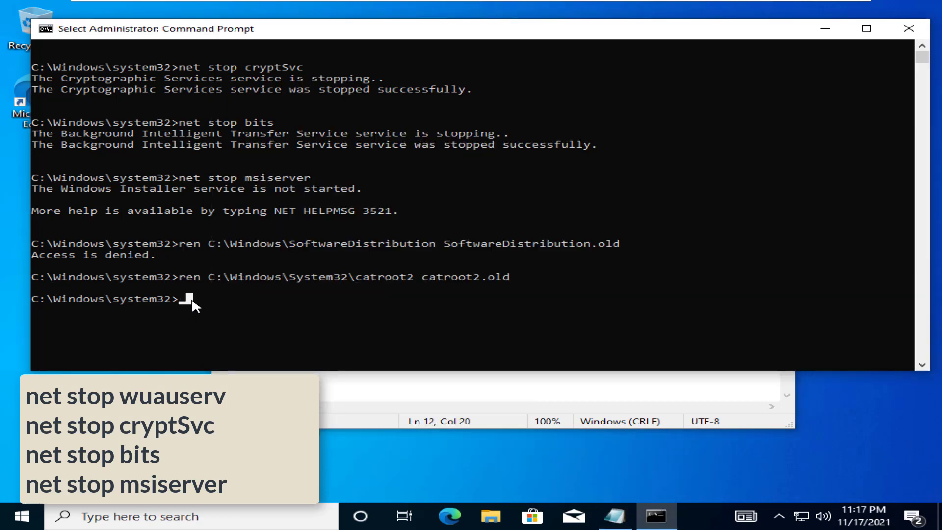
{"action": "right_click", "coordinate": [187, 293]}
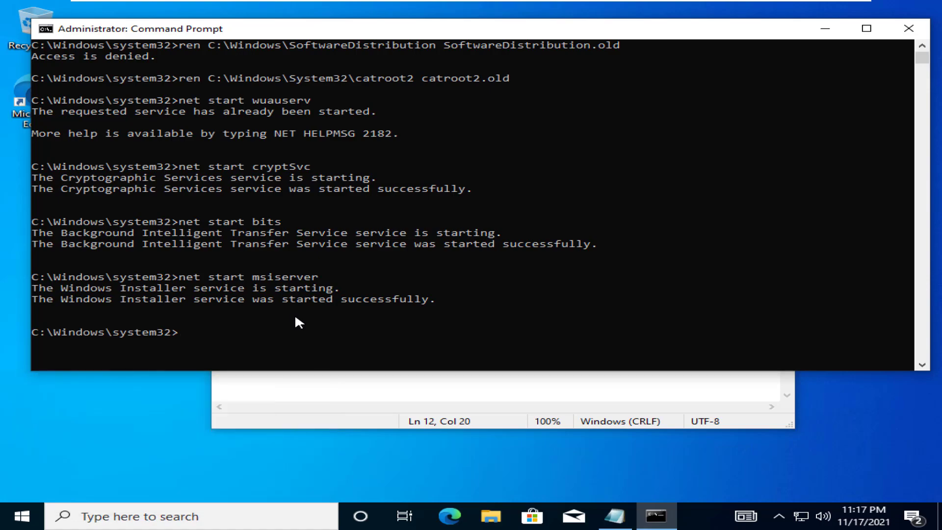
{"action": "scroll", "coordinate": [297, 317], "scroll_direction": "up", "scroll_amount": 3}
{"action": "scroll", "coordinate": [298, 318], "scroll_direction": "down", "scroll_amount": 7}
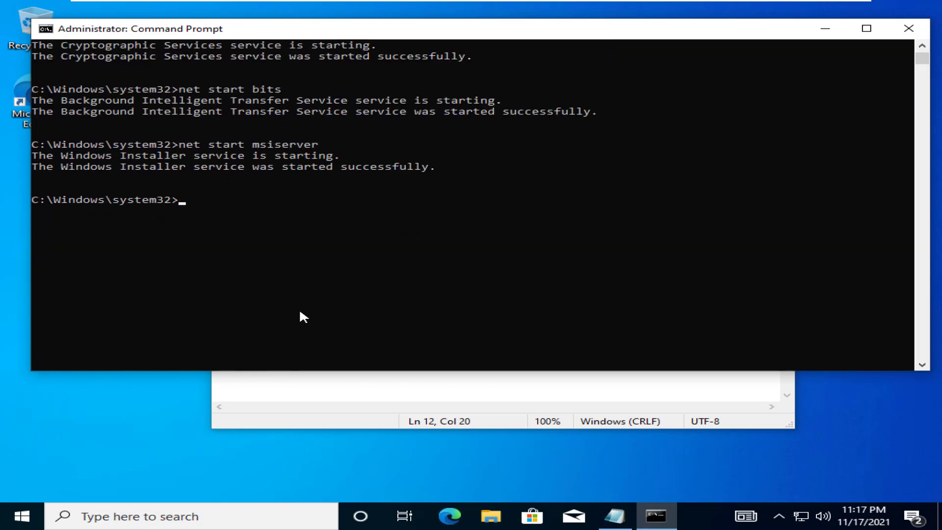